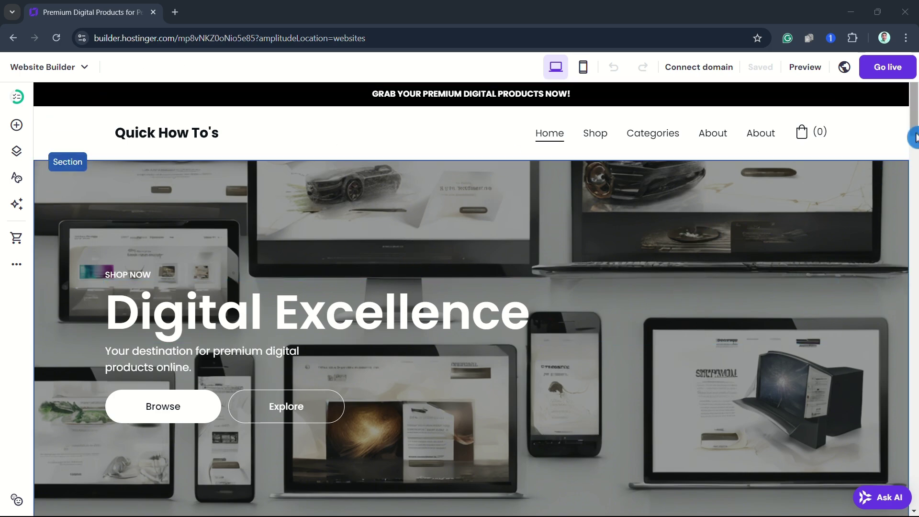
# Open the $20.00 Vintage Sailing Ship Sketch product page from the shop's product grid
pyautogui.scroll(-10, 914, 197)
pyautogui.moveTo(914, 211); pyautogui.dragTo(875, 275)
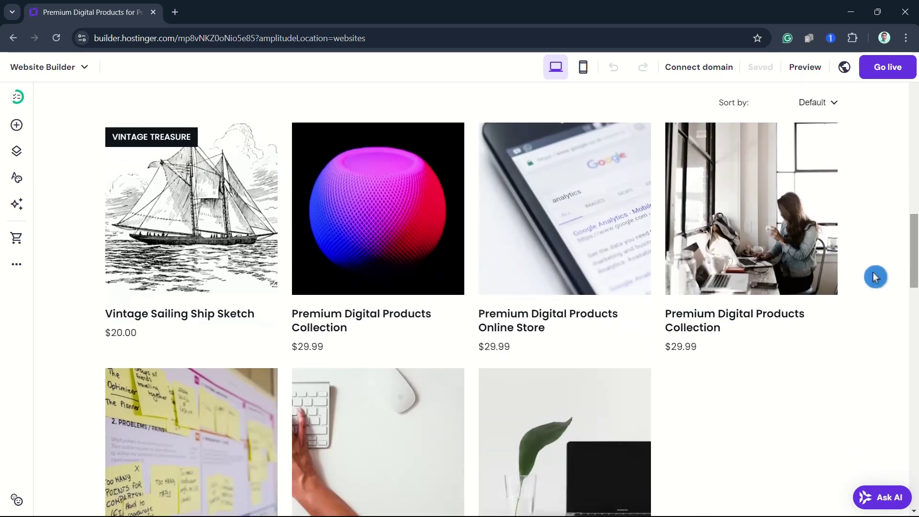
pyautogui.click(151, 259)
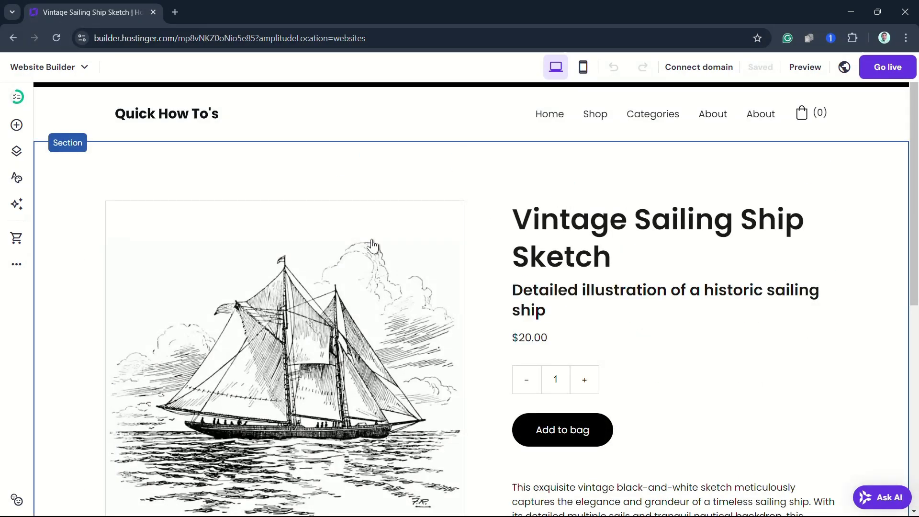
pyautogui.moveTo(913, 220); pyautogui.dragTo(914, 240)
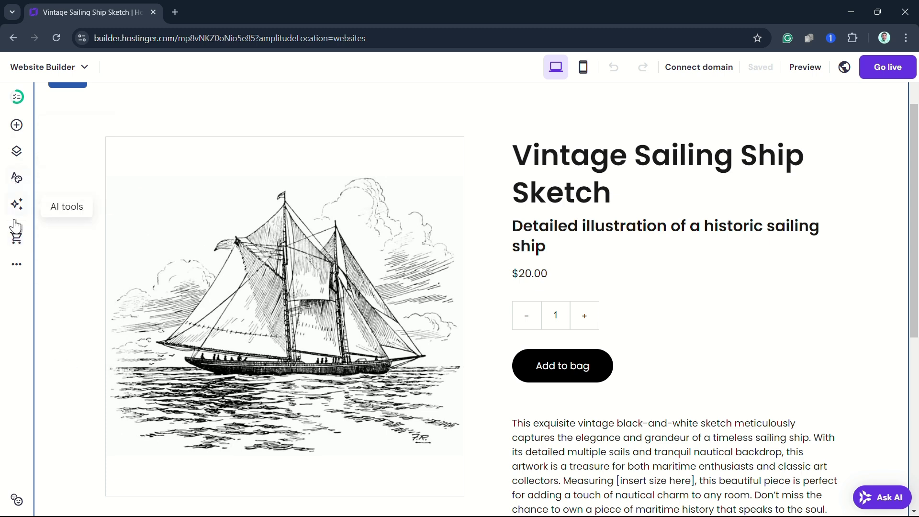
# From Store Manager's Products list, start a new product of type Digital product
pyautogui.click(18, 240)
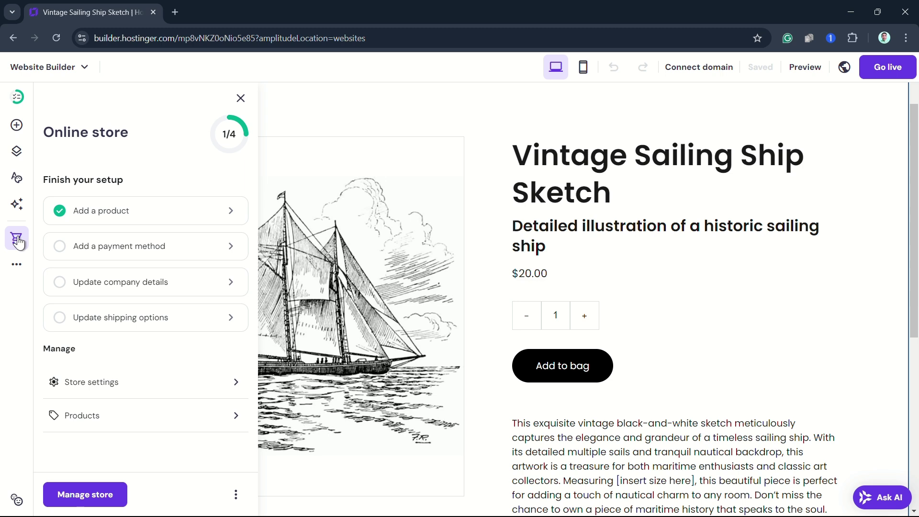
pyautogui.click(87, 497)
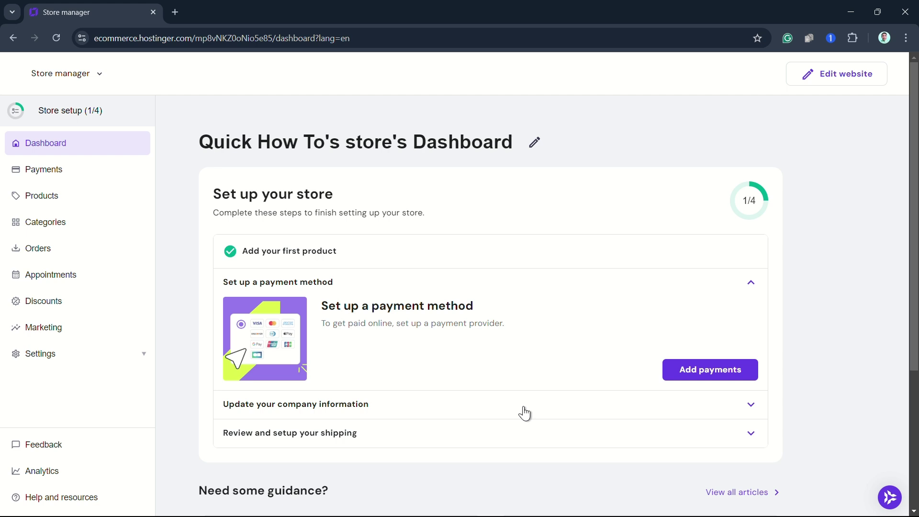
pyautogui.click(60, 201)
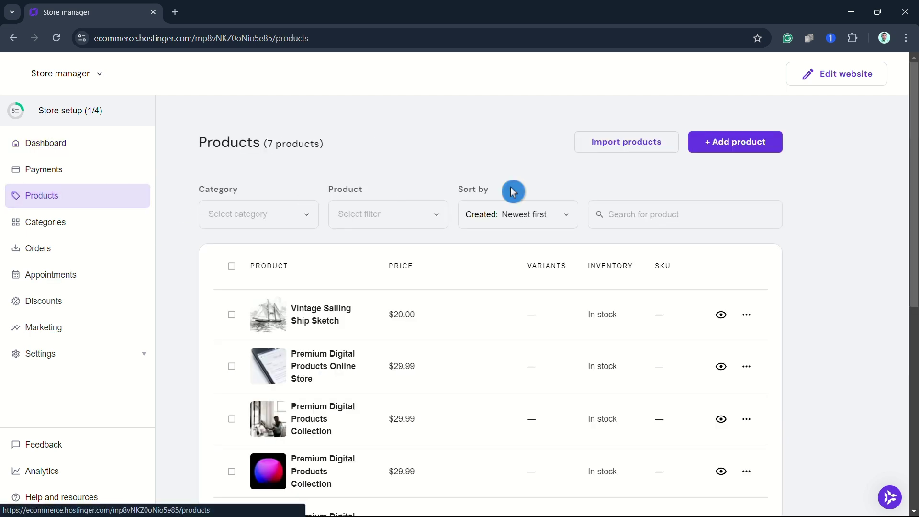
pyautogui.click(766, 157)
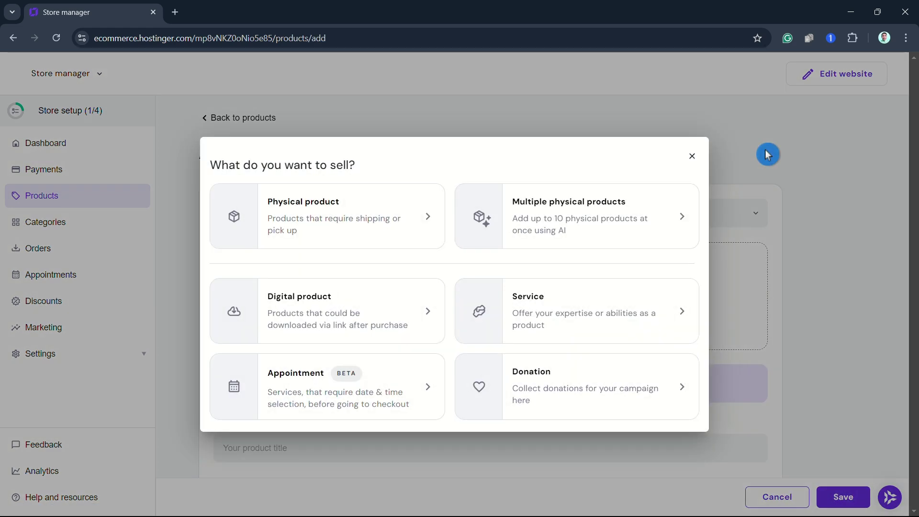
pyautogui.click(385, 318)
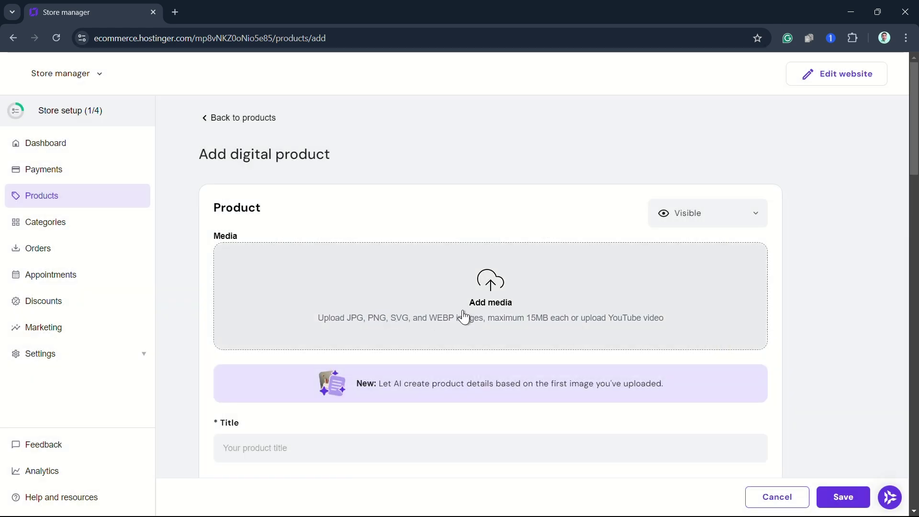
# Upload the Leonardo_Phoenix nostalgic wooden sailboat photo as the product's first media image
pyautogui.click(484, 295)
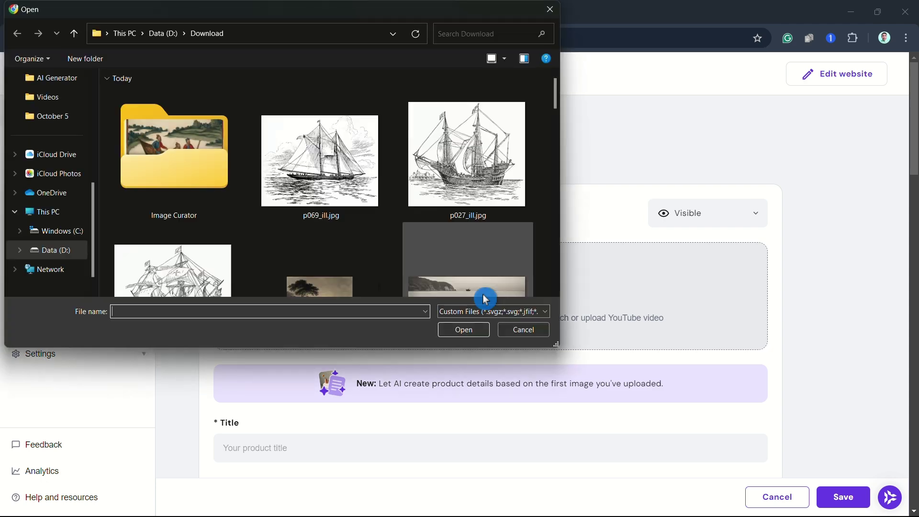
pyautogui.scroll(-2, 479, 269)
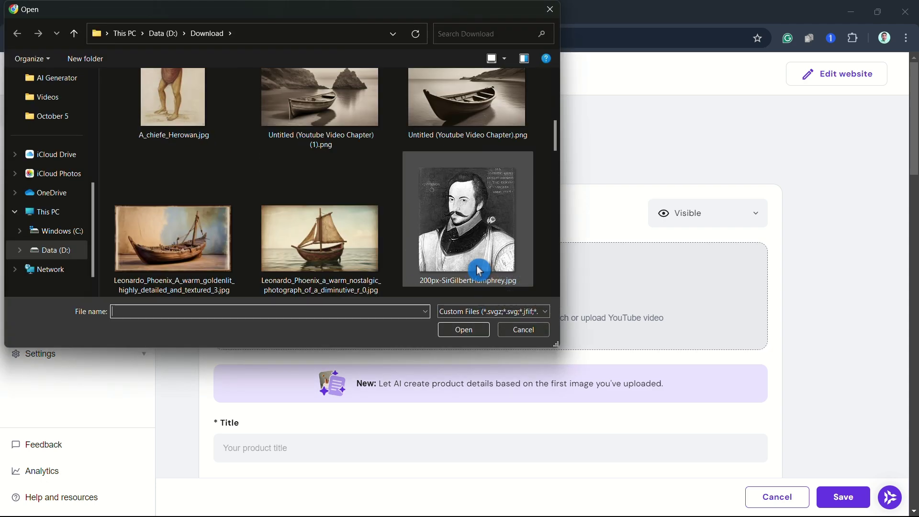
pyautogui.scroll(-1, 478, 267)
pyautogui.scroll(1, 479, 267)
pyautogui.click(349, 178)
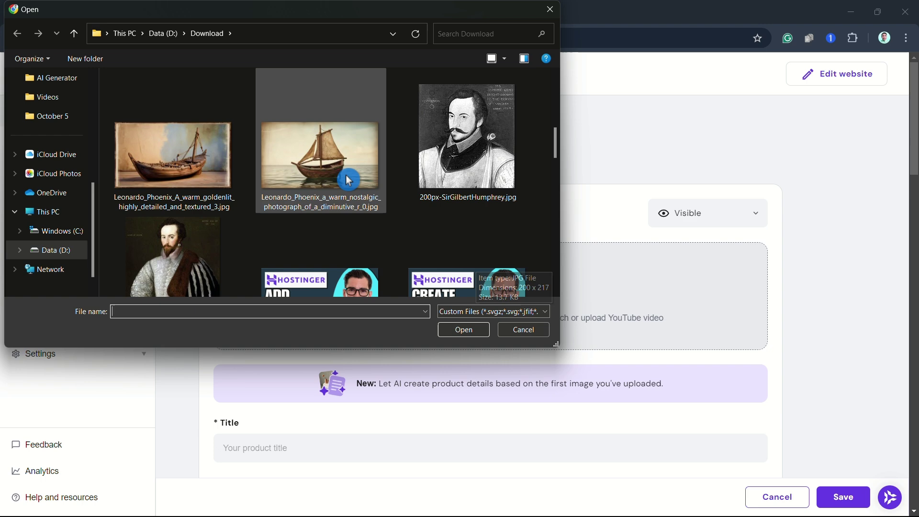
pyautogui.doubleClick(343, 161)
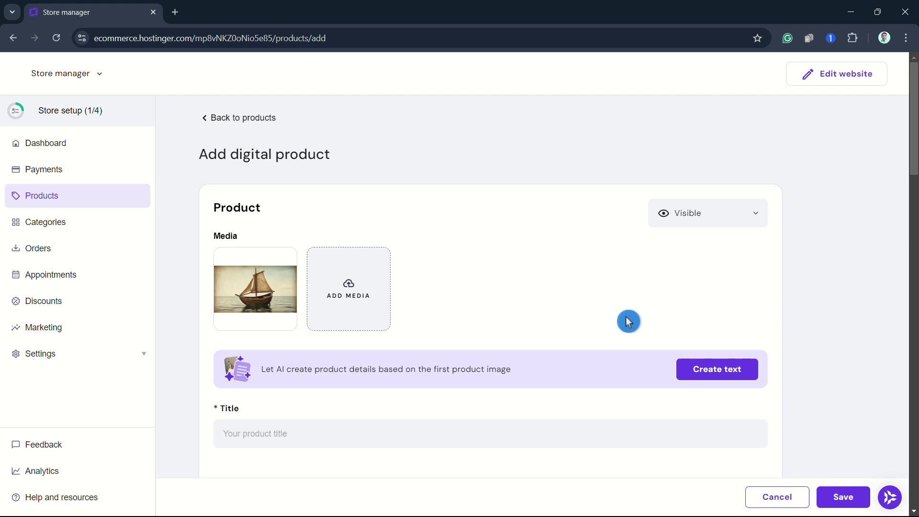
# Auto-fill the product details with AI from the sailboat photo, titled 'Vintage Wooden Sailboat'
pyautogui.scroll(-2, 628, 319)
pyautogui.scroll(-2, 627, 318)
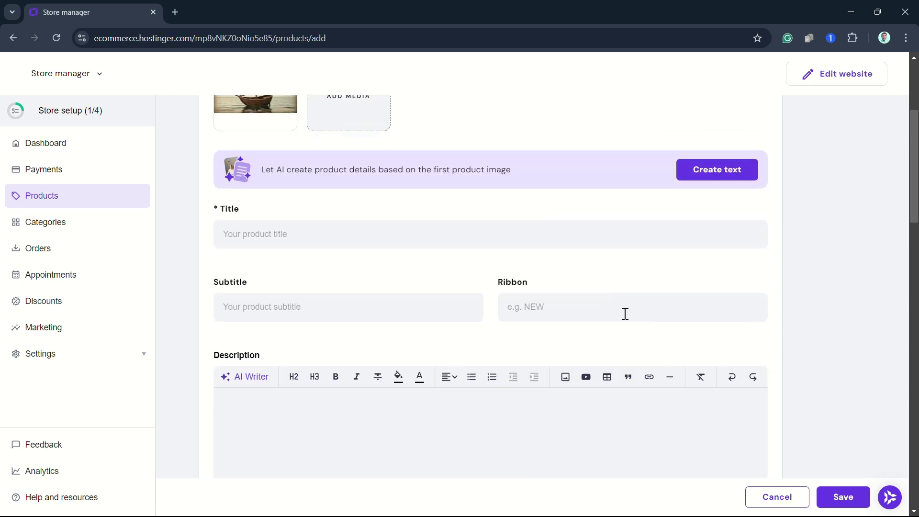
pyautogui.scroll(-2, 625, 313)
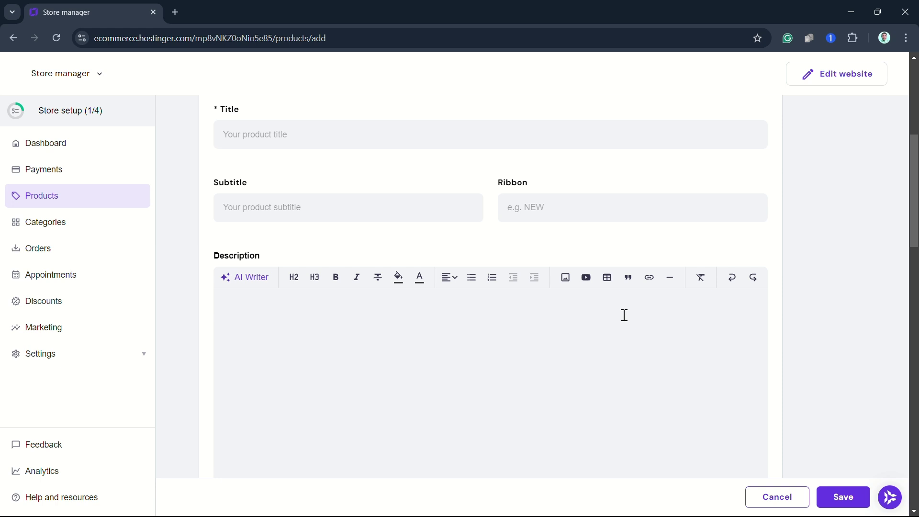
pyautogui.scroll(4, 628, 381)
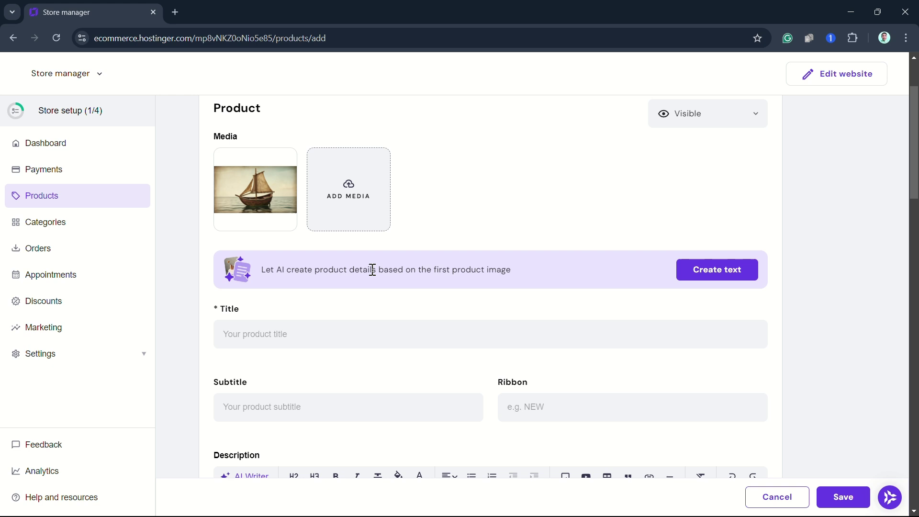
pyautogui.click(731, 274)
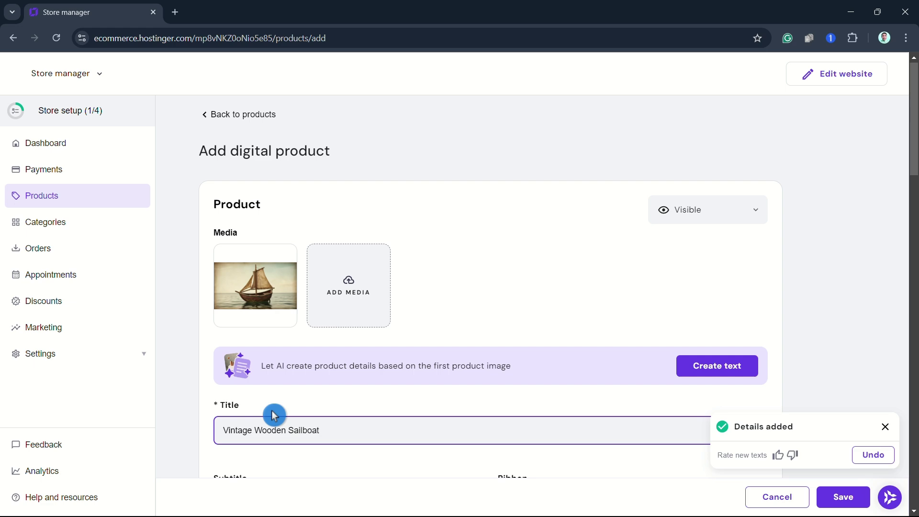
# Set the Pricing section to price type Amount with a price of 150
pyautogui.scroll(-4, 599, 386)
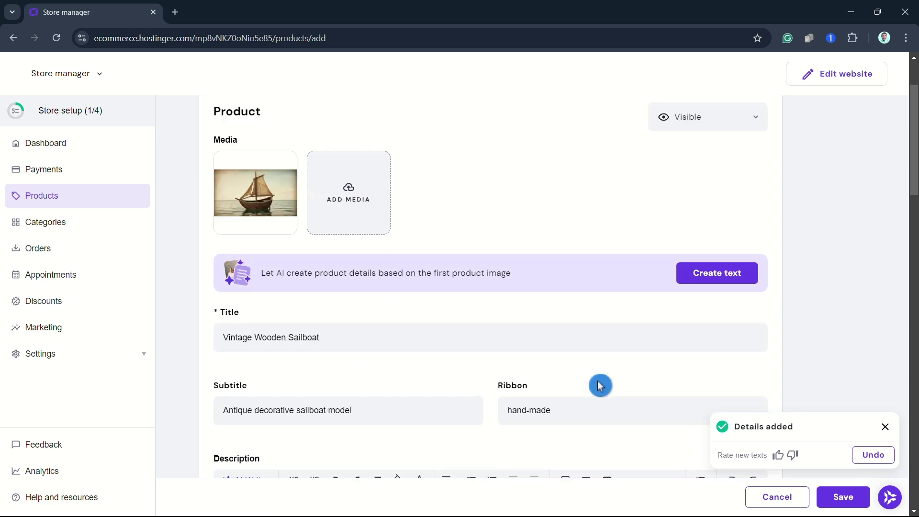
pyautogui.scroll(-4, 617, 355)
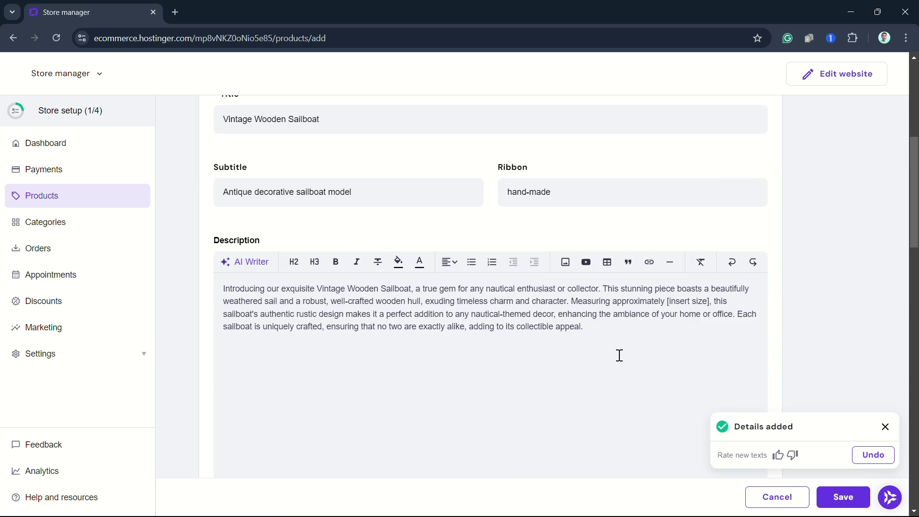
pyautogui.scroll(-4, 642, 281)
pyautogui.scroll(-3, 584, 334)
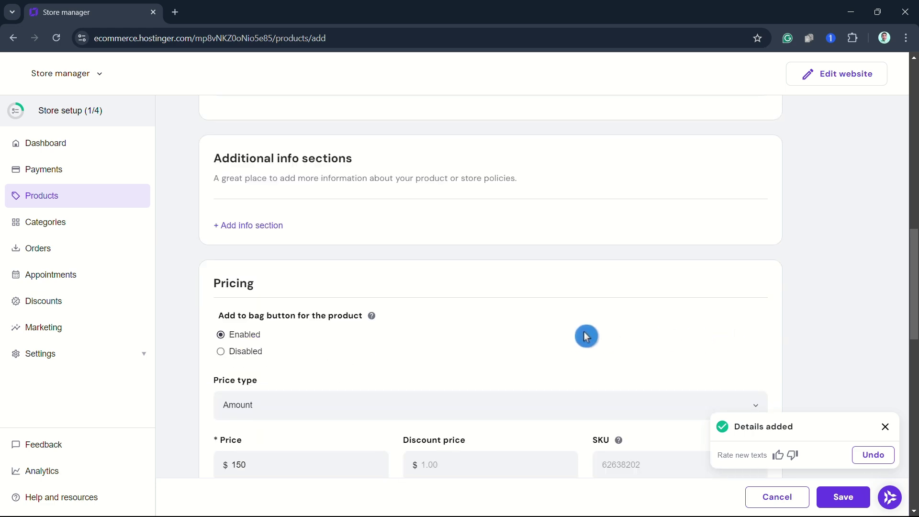
pyautogui.scroll(-3, 622, 345)
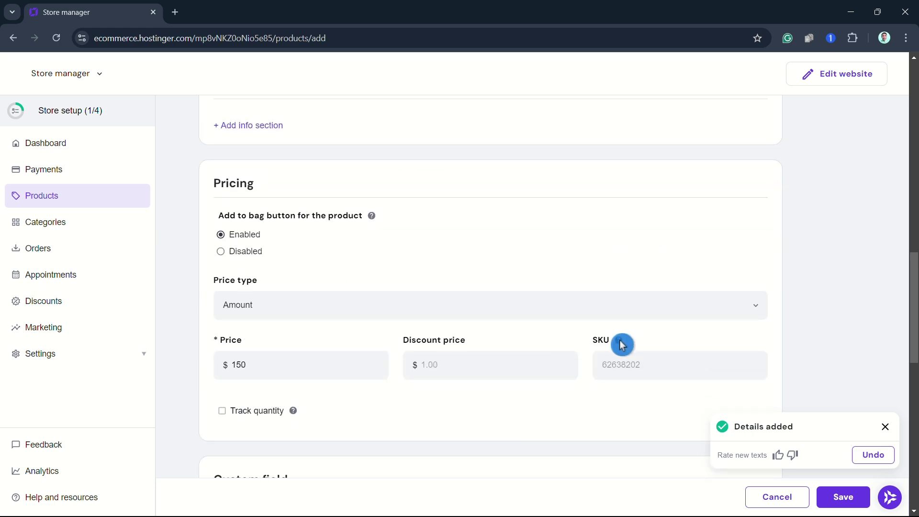
pyautogui.scroll(-2, 585, 338)
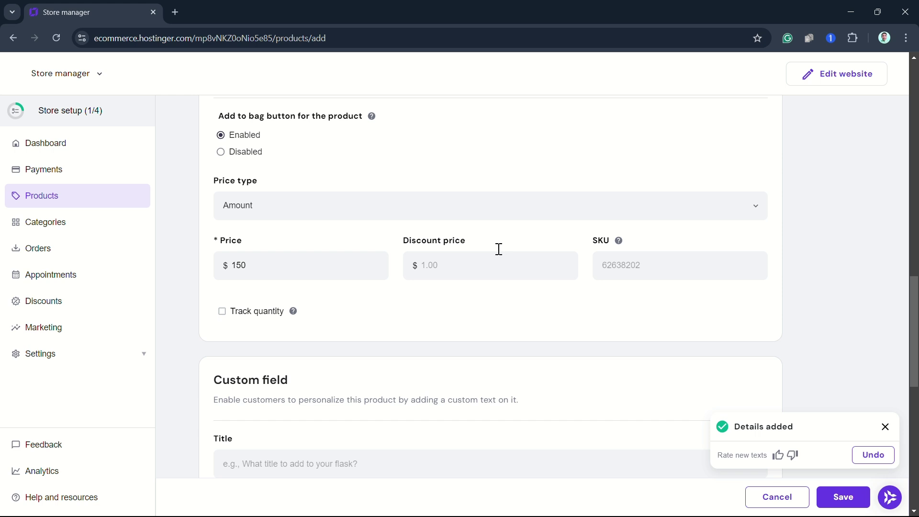
pyautogui.scroll(4, 491, 310)
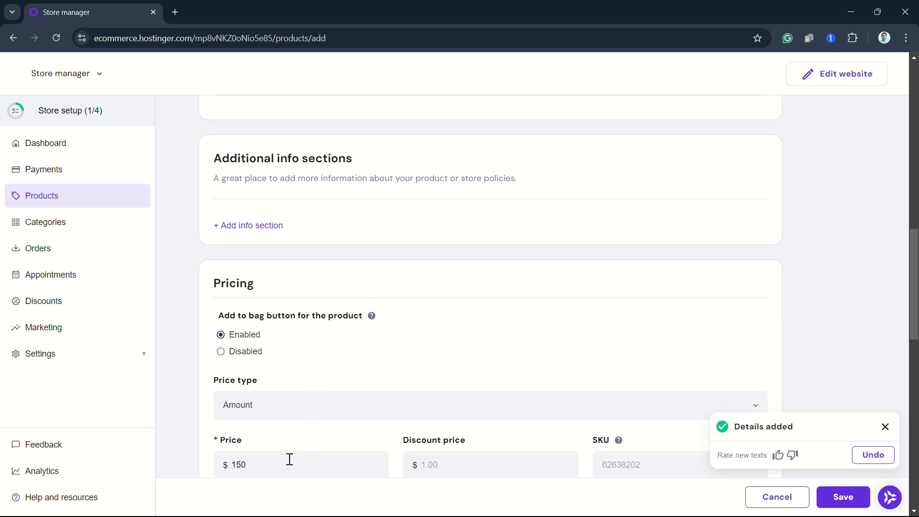
pyautogui.scroll(-2, 343, 412)
pyautogui.click(345, 410)
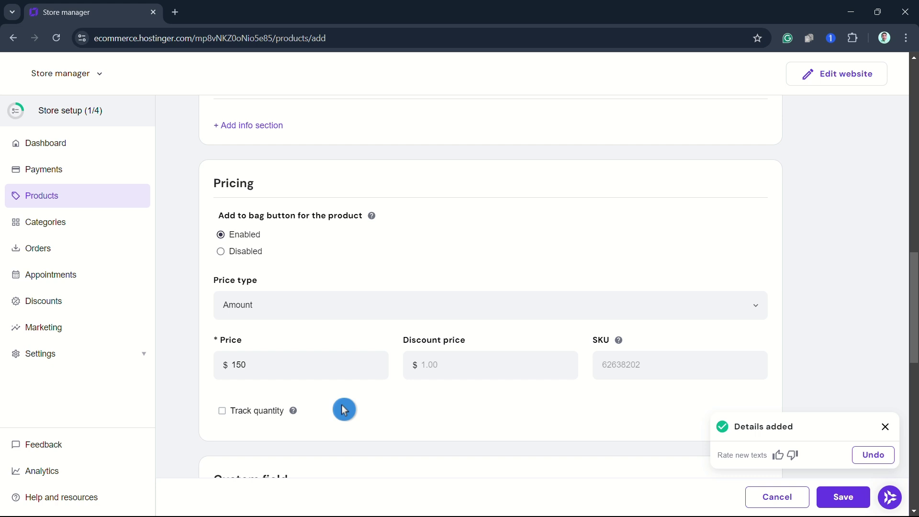
pyautogui.scroll(-4, 353, 377)
pyautogui.scroll(-6, 399, 384)
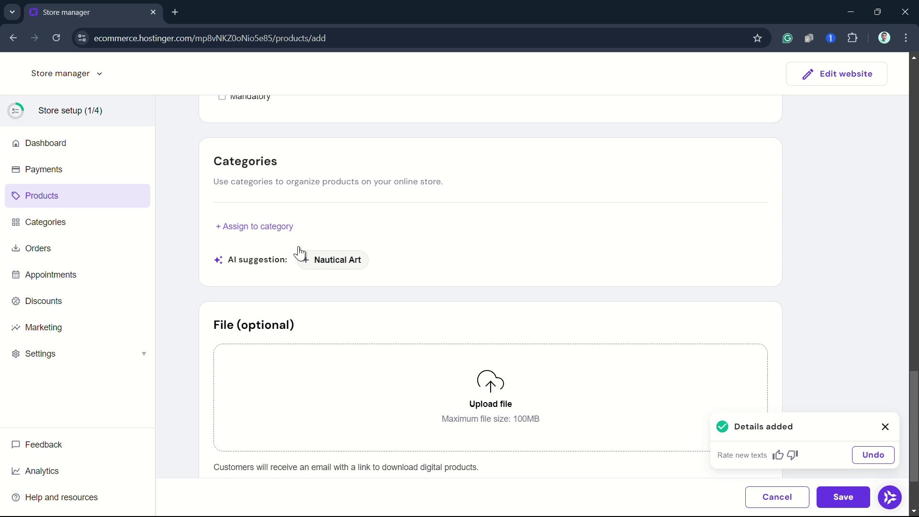
# Assign the AI-suggested Nautical Art category to the product
pyautogui.click(325, 262)
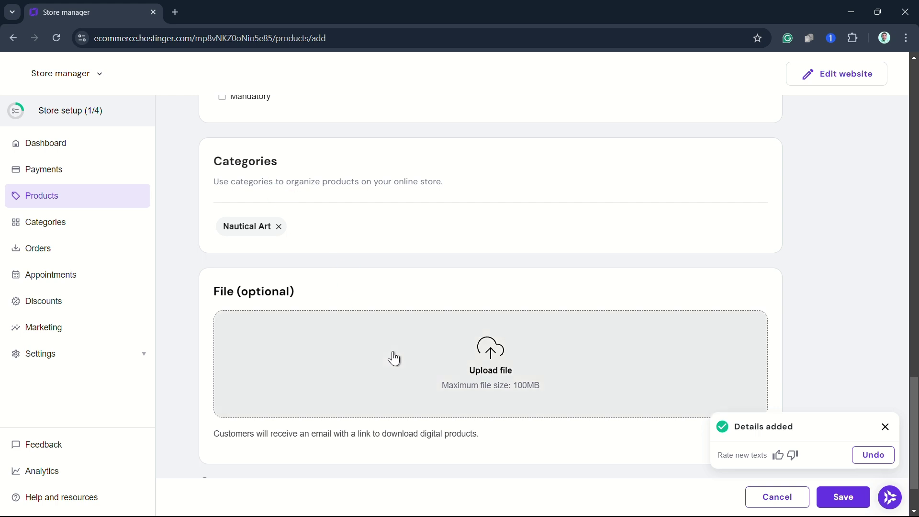
# Attach the Leonardo_Phoenix nostalgic sailboat jpg (0.811MB) as the product's downloadable file
pyautogui.click(476, 361)
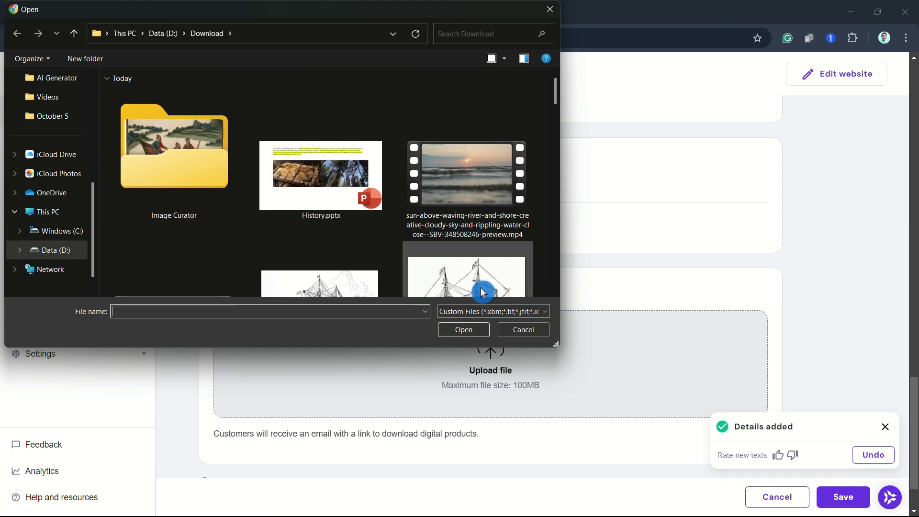
pyautogui.scroll(-5, 478, 287)
pyautogui.scroll(-3, 481, 276)
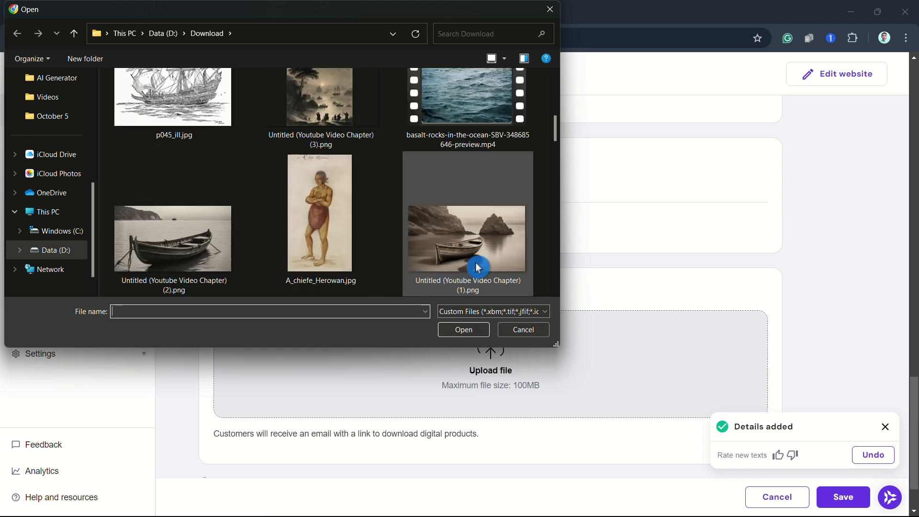
pyautogui.scroll(-3, 476, 263)
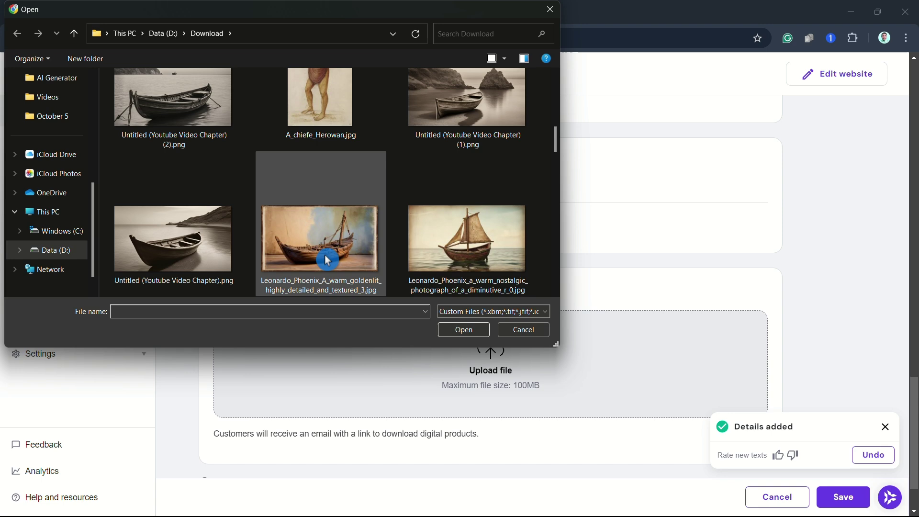
pyautogui.doubleClick(496, 254)
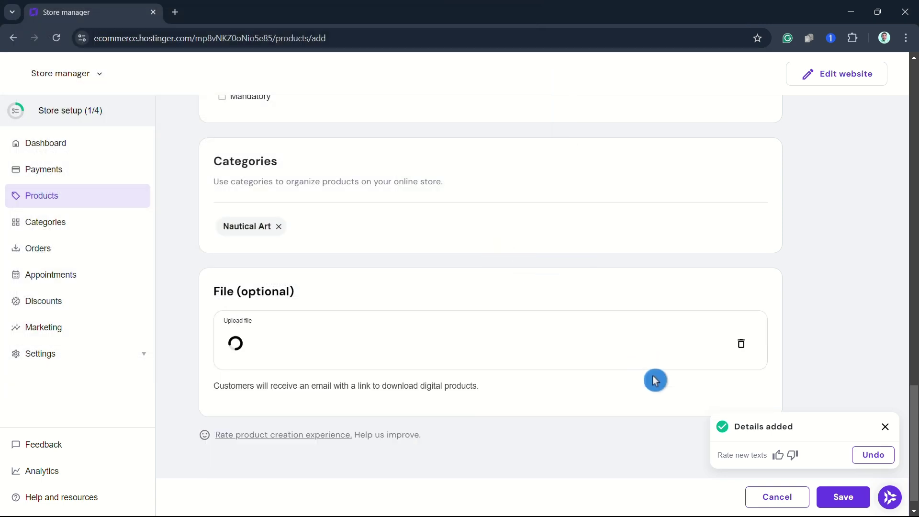
pyautogui.scroll(15, 647, 379)
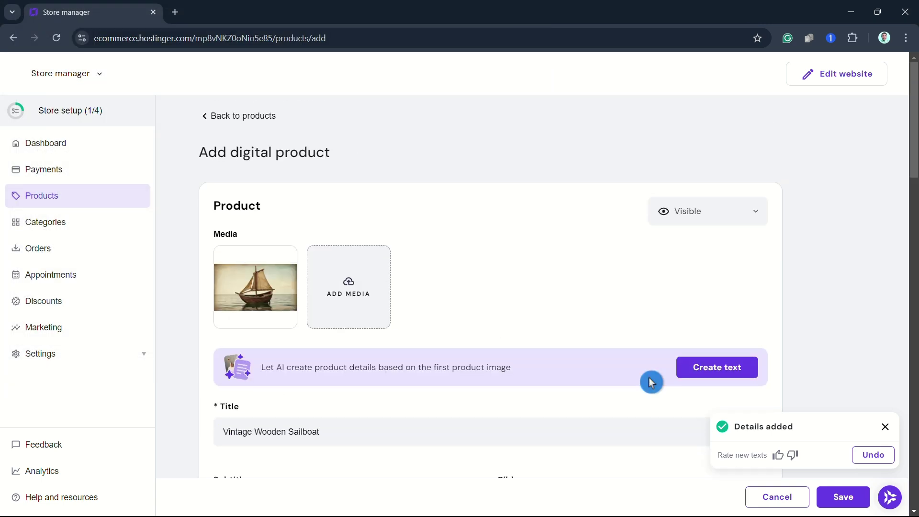
pyautogui.scroll(-15, 651, 380)
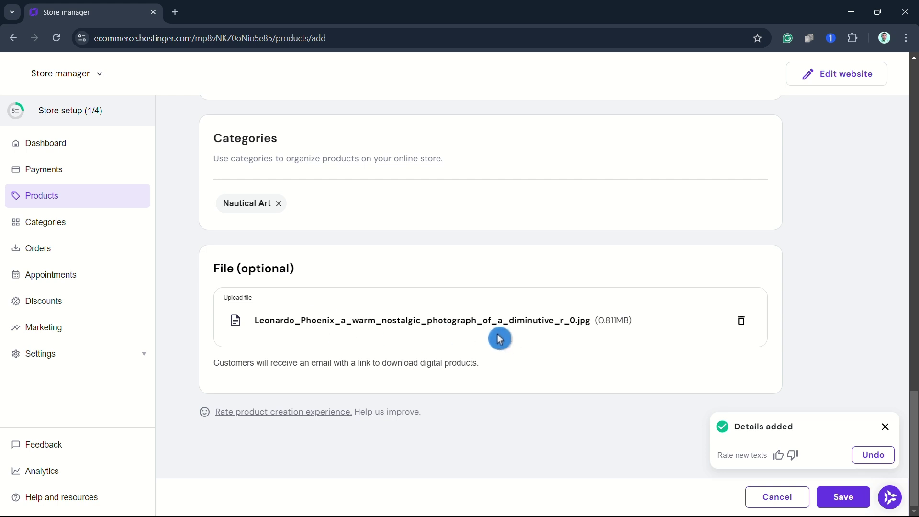
pyautogui.moveTo(216, 365); pyautogui.dragTo(409, 398)
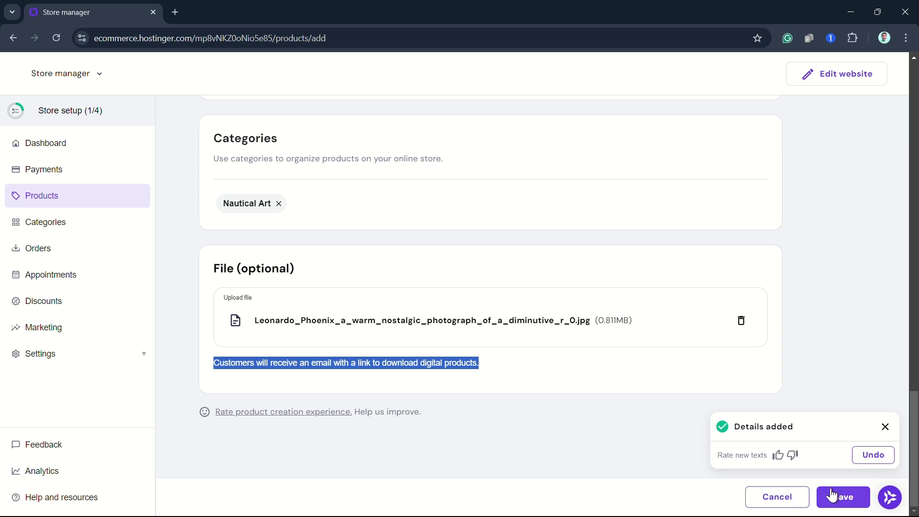
# Save Vintage Wooden Sailboat as the eighth product and go to the website editor
pyautogui.click(848, 500)
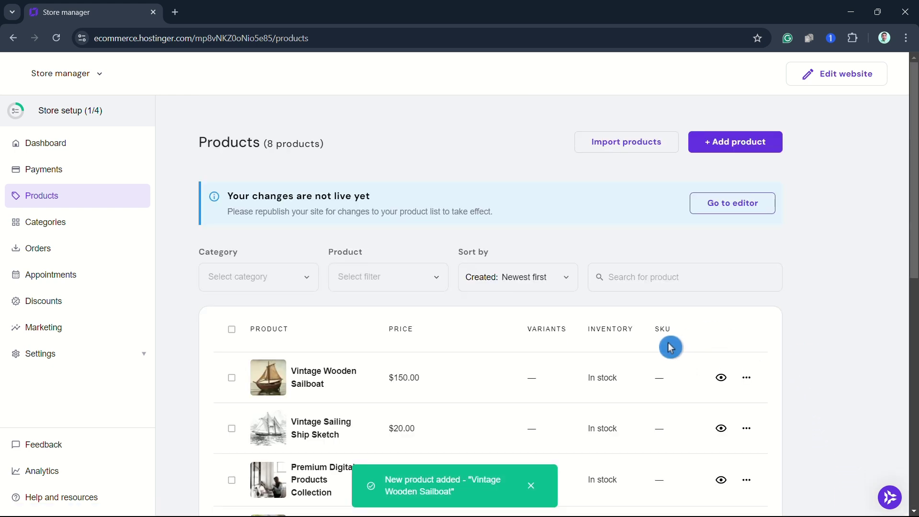
pyautogui.click(832, 84)
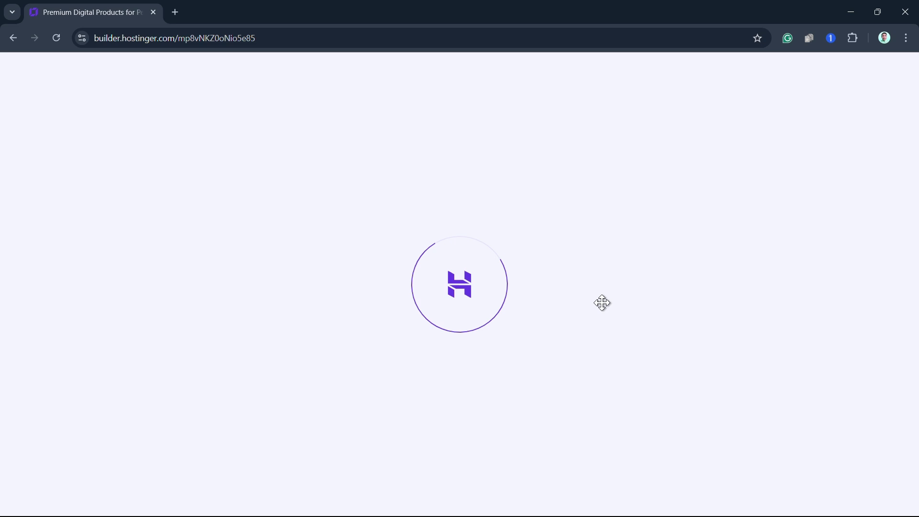
# Open the Vintage Wooden Sailboat product page and review its $150.00 price and AI description
pyautogui.scroll(-20, 596, 307)
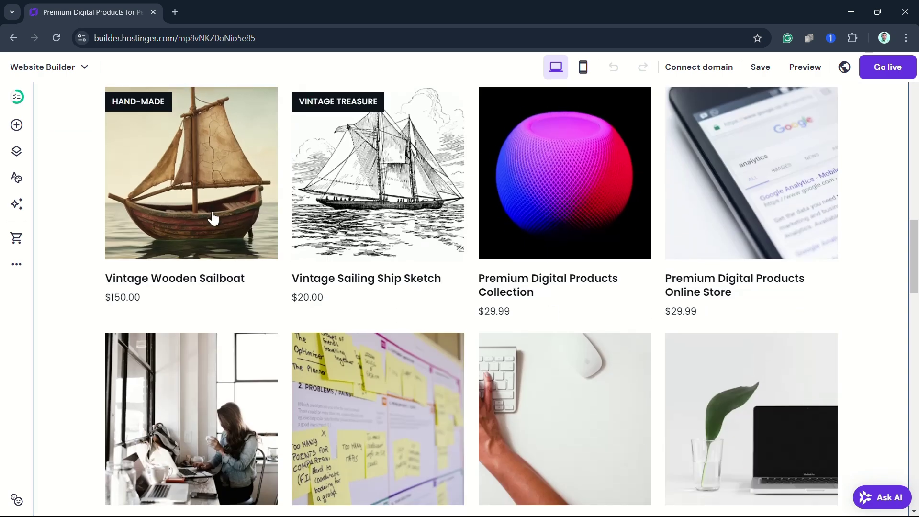
pyautogui.click(211, 209)
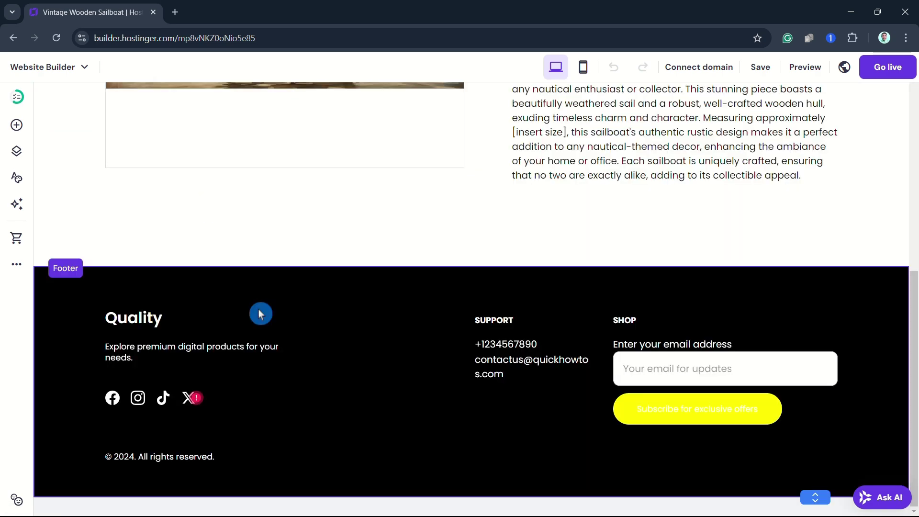
pyautogui.scroll(10, 575, 365)
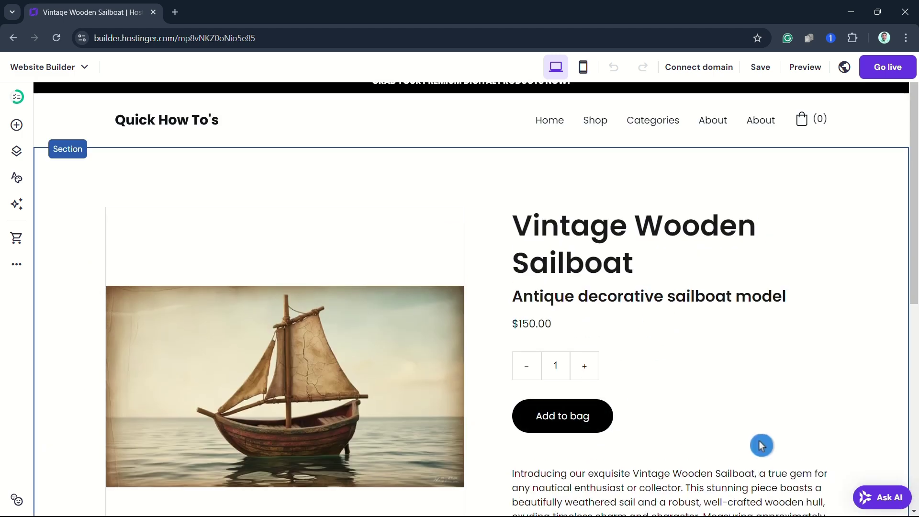
pyautogui.scroll(-2, 737, 438)
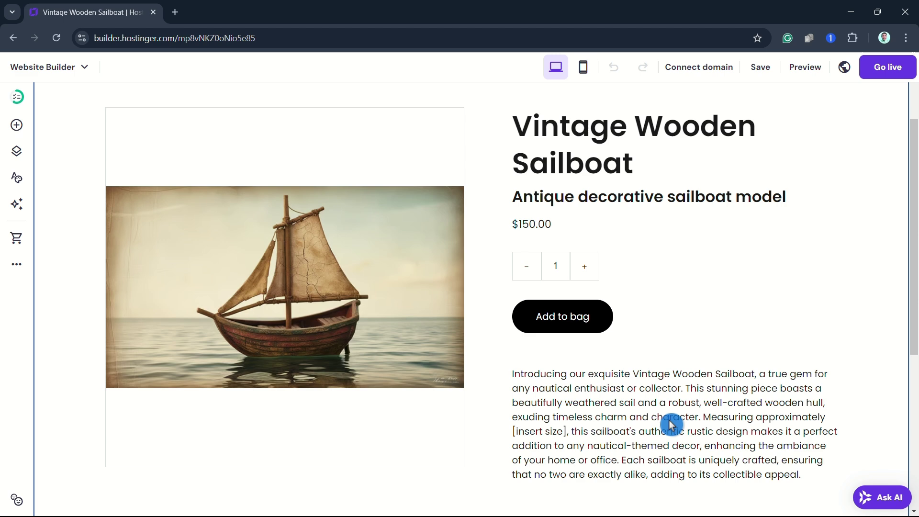